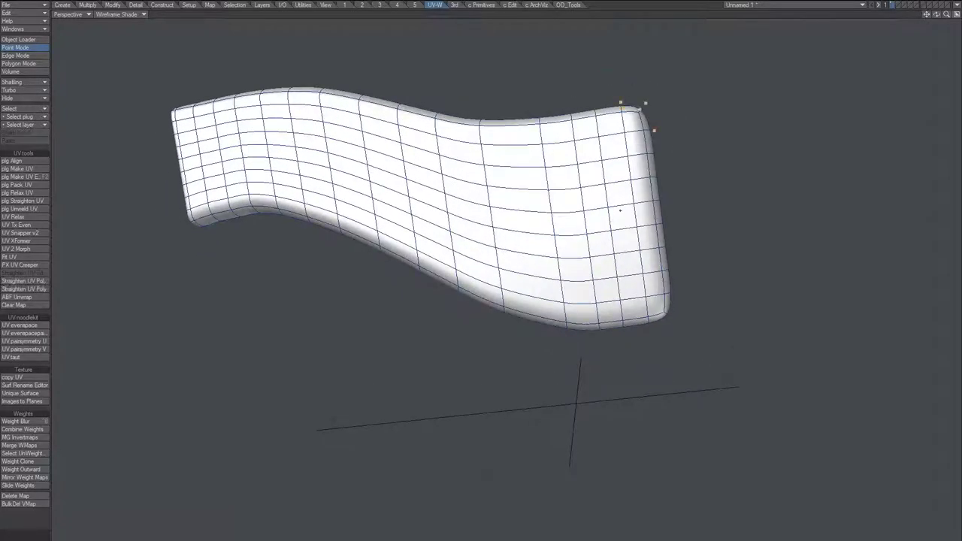
# Step: Orbit the view to the handle's broad curved face and select a point at the lower rounded corner
pyautogui.moveTo(627, 215)
pyautogui.keyDown('alt'); pyautogui.mouseDown()
pyautogui.moveTo(593, 250)
pyautogui.moveTo(431, 229)
pyautogui.mouseUp(); pyautogui.keyUp('alt')
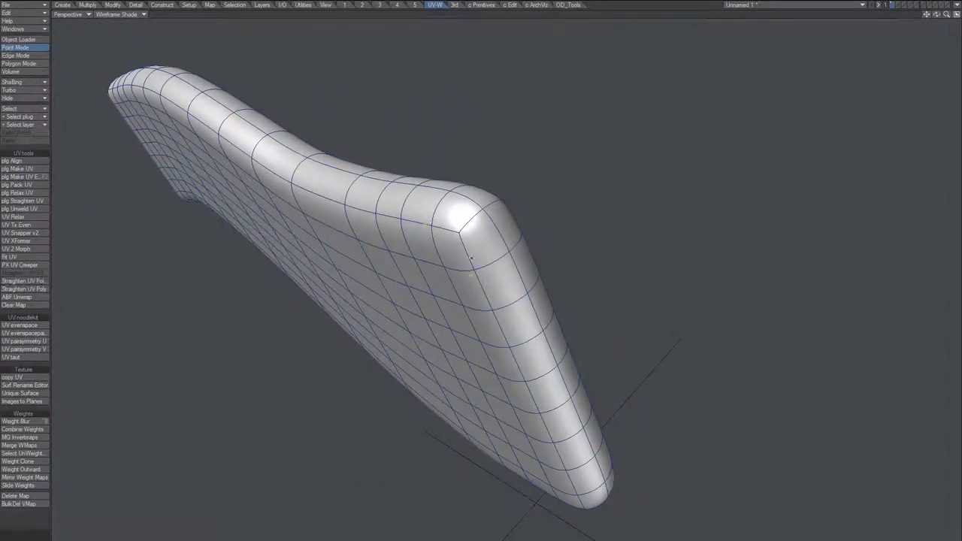
pyautogui.keyDown('alt'); pyautogui.moveTo(459, 235); pyautogui.dragTo(375, 325); pyautogui.keyUp('alt')
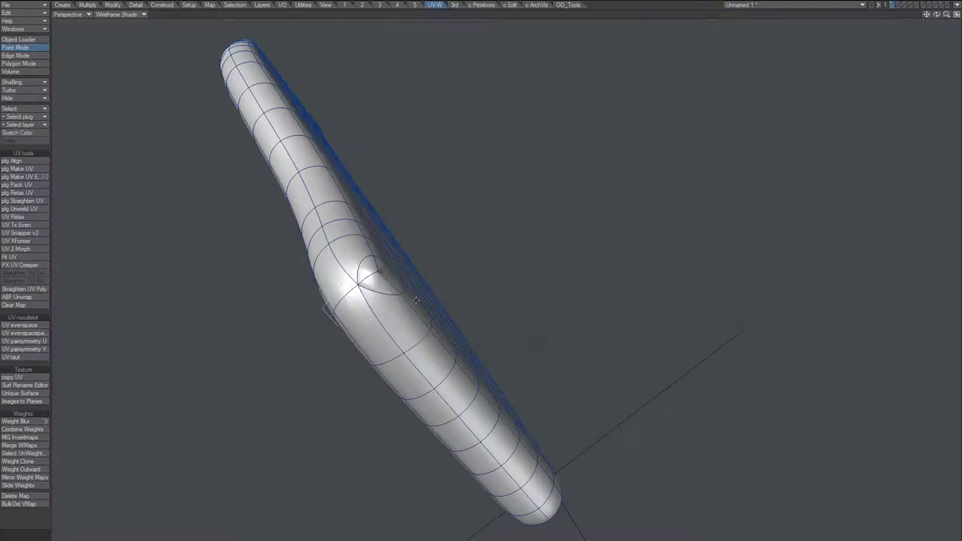
pyautogui.keyDown('alt'); pyautogui.moveTo(416, 300); pyautogui.dragTo(307, 335); pyautogui.keyUp('alt')
pyautogui.click(305, 343)
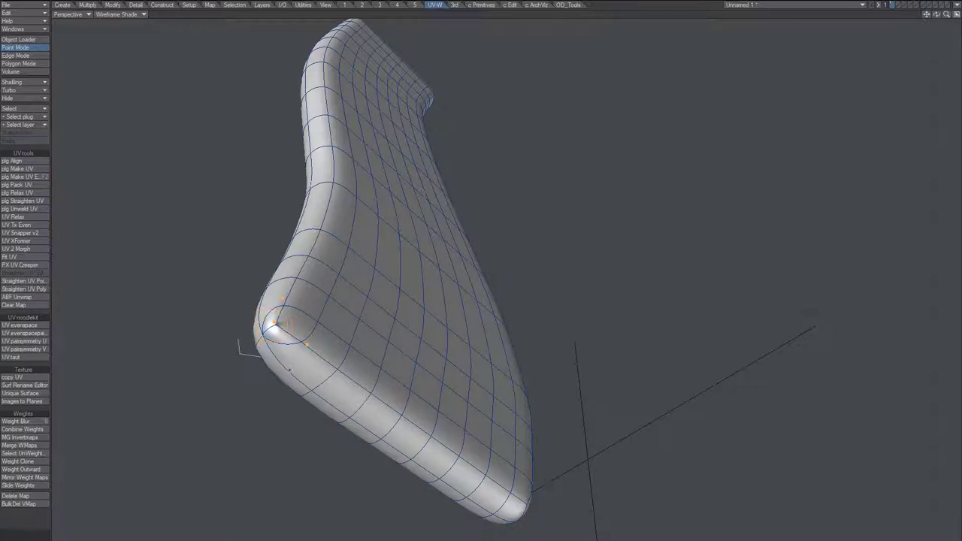
pyautogui.click(288, 360)
pyautogui.moveTo(383, 387)
pyautogui.keyDown('alt'); pyautogui.mouseDown()
pyautogui.moveTo(573, 288)
pyautogui.moveTo(477, 276)
pyautogui.moveTo(506, 228)
pyautogui.mouseUp(); pyautogui.keyUp('alt')
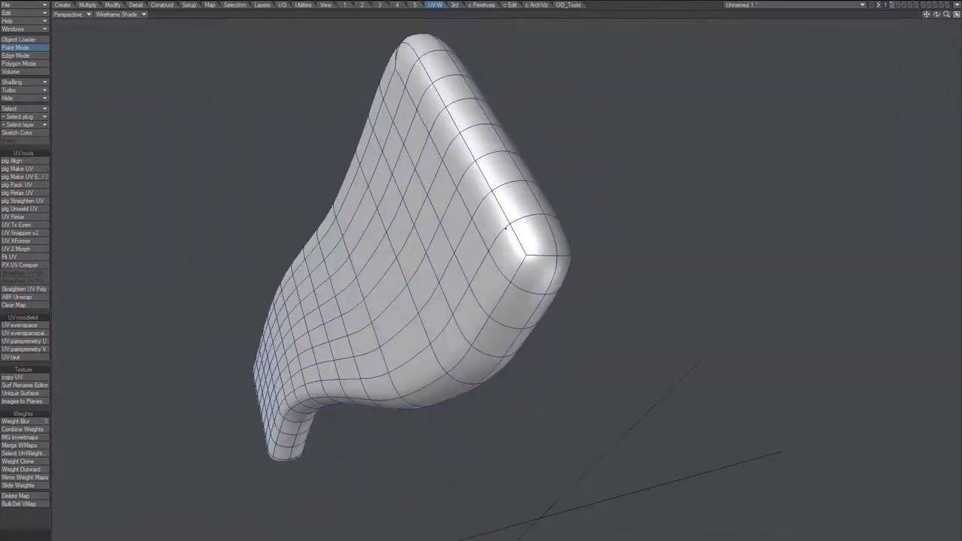
pyautogui.click(506, 221)
pyautogui.keyDown('alt'); pyautogui.moveTo(539, 252); pyautogui.dragTo(469, 248); pyautogui.keyUp('alt')
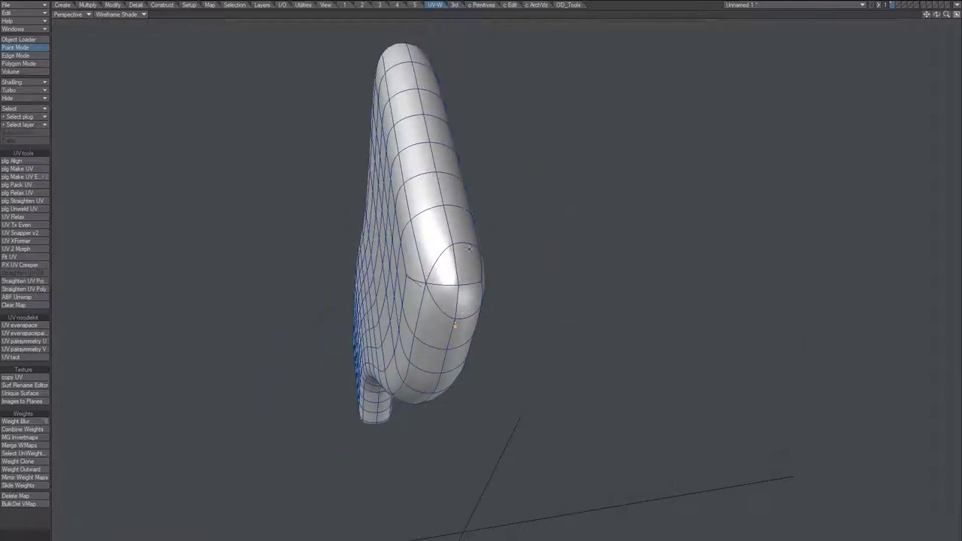
pyautogui.moveTo(453, 284)
pyautogui.keyDown('alt'); pyautogui.mouseDown()
pyautogui.moveTo(504, 309)
pyautogui.moveTo(320, 362)
pyautogui.mouseUp(); pyautogui.keyUp('alt')
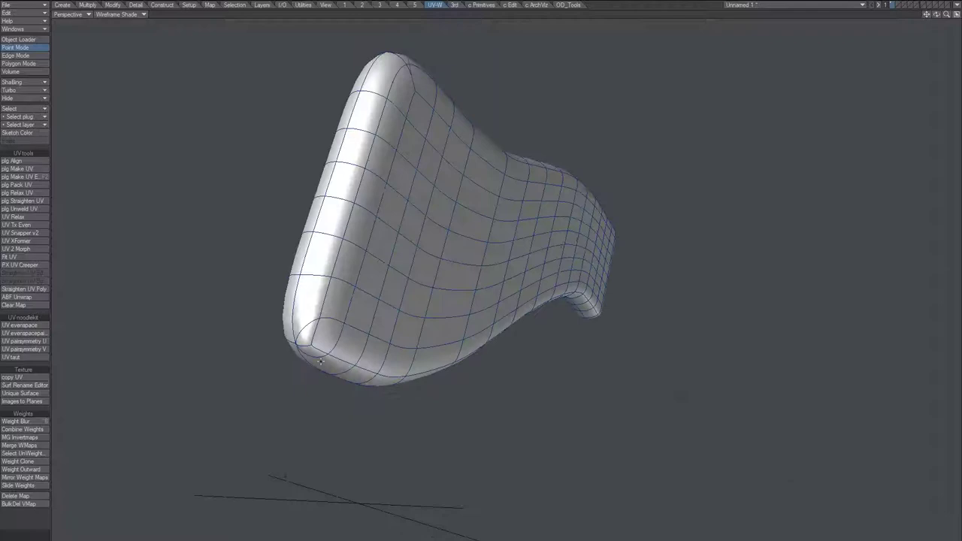
pyautogui.click(321, 314)
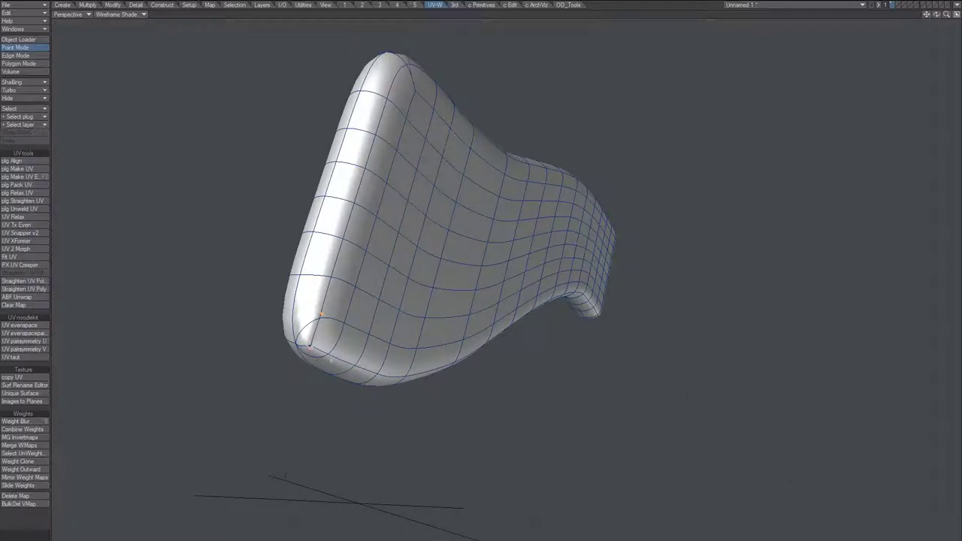
pyautogui.moveTo(323, 367)
pyautogui.keyDown('alt'); pyautogui.mouseDown()
pyautogui.moveTo(535, 230)
pyautogui.moveTo(672, 314)
pyautogui.moveTo(594, 271)
pyautogui.moveTo(457, 286)
pyautogui.moveTo(494, 286)
pyautogui.moveTo(454, 297)
pyautogui.moveTo(582, 231)
pyautogui.moveTo(369, 318)
pyautogui.moveTo(601, 235)
pyautogui.moveTo(524, 278)
pyautogui.moveTo(502, 238)
pyautogui.mouseUp(); pyautogui.keyUp('alt')
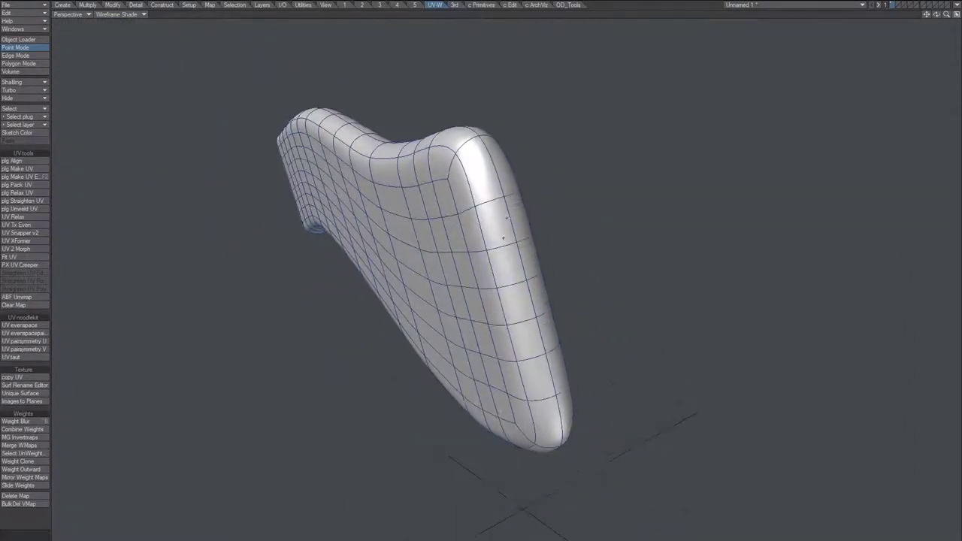
# Step: In Edge Mode, select the full rim edge loop and chamfer it into a broad band
pyautogui.hotkey('ctrl', 'h')
pyautogui.click(507, 225)
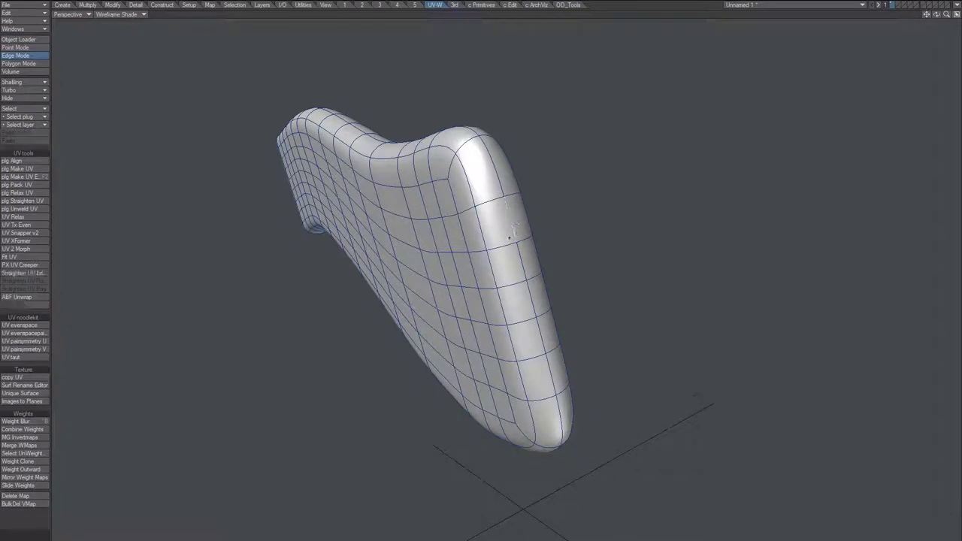
pyautogui.press('l')
pyautogui.hotkey('shift', 'b')
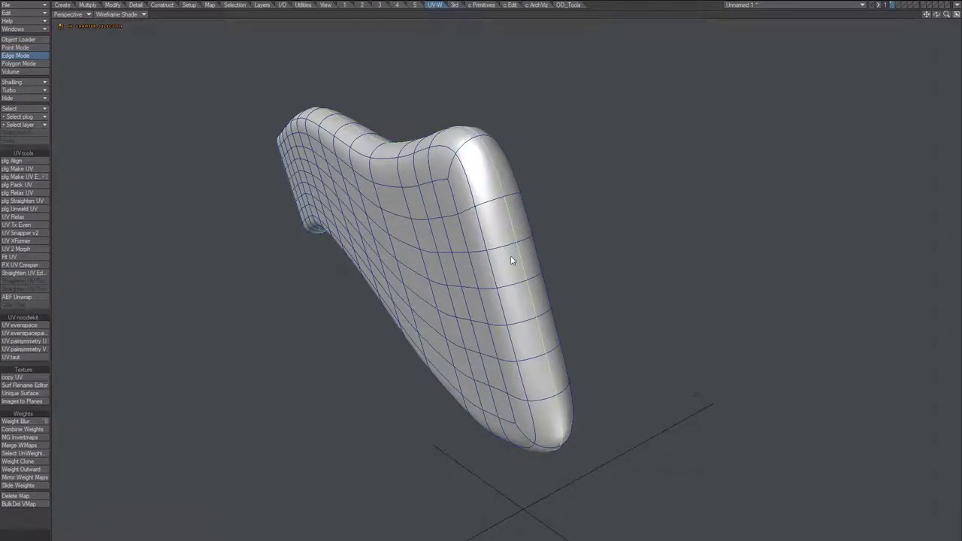
pyautogui.moveTo(516, 253)
pyautogui.mouseDown()
pyautogui.moveTo(717, 216)
pyautogui.moveTo(774, 222)
pyautogui.mouseUp()
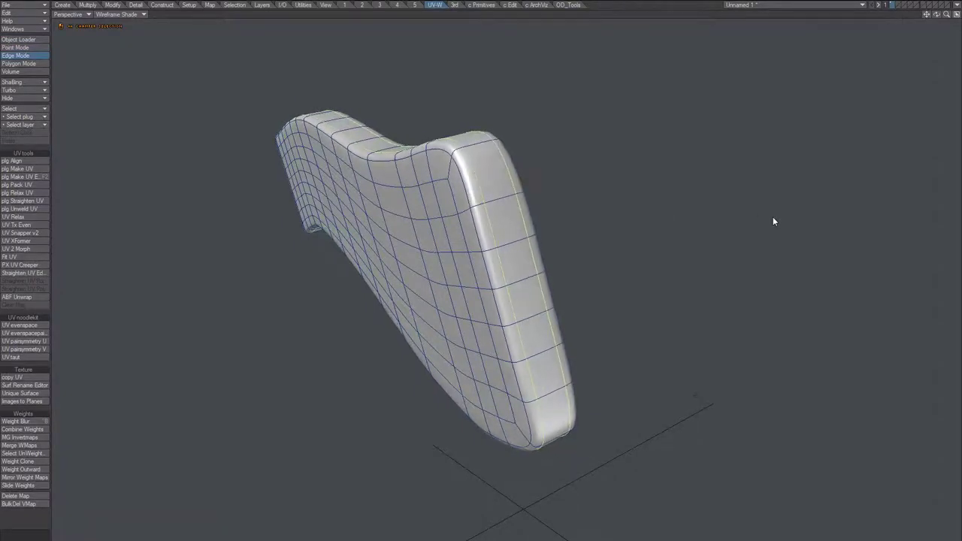